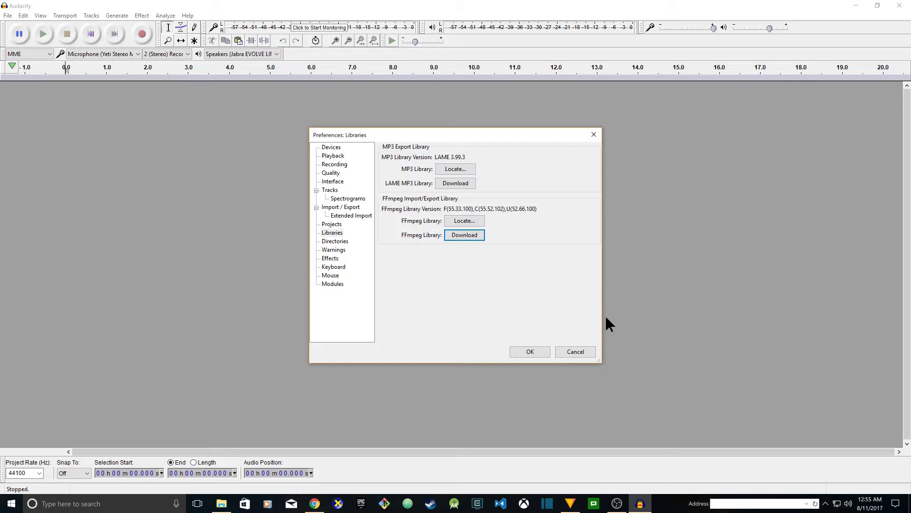
- Close and reopen Preferences on the Libraries page, showing LAME 3.99.3 and the FFmpeg version
{"action": "left_click", "coordinate": [575, 352]}
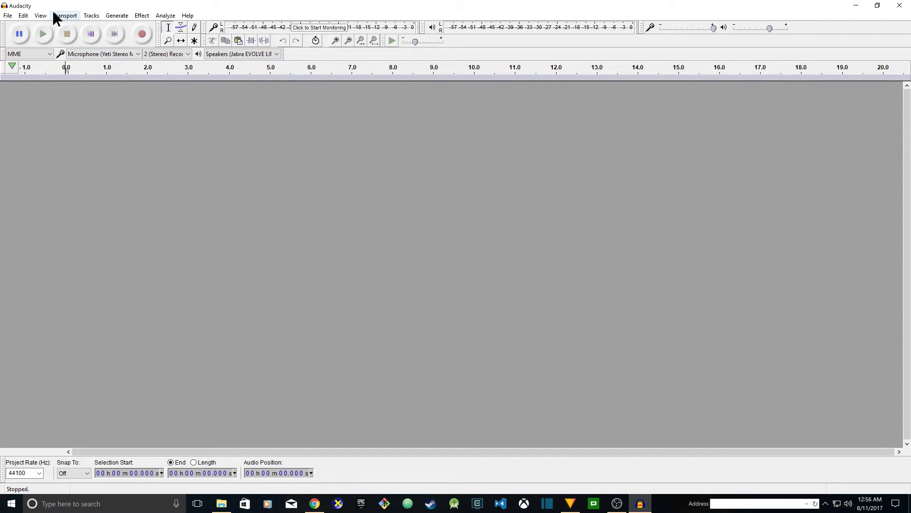
{"action": "left_click", "coordinate": [6, 15]}
{"action": "mouse_move", "coordinate": [24, 15]}
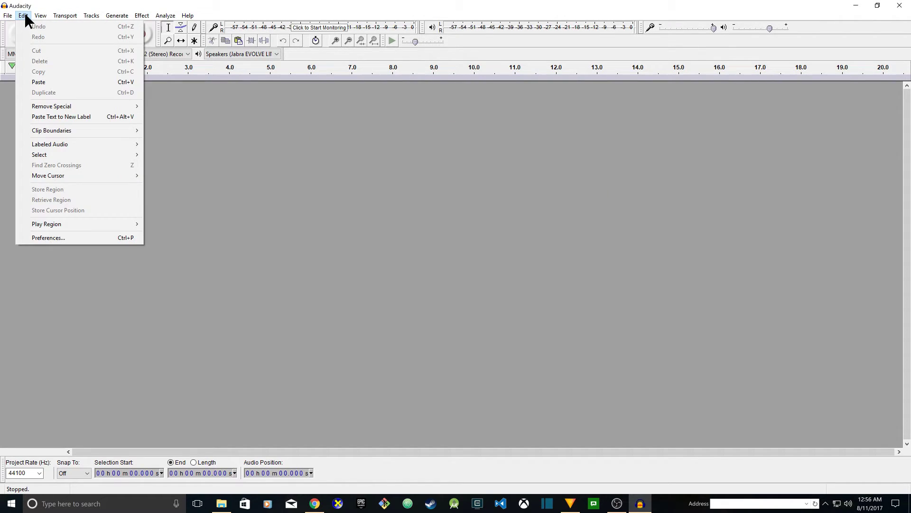
{"action": "left_click", "coordinate": [50, 238]}
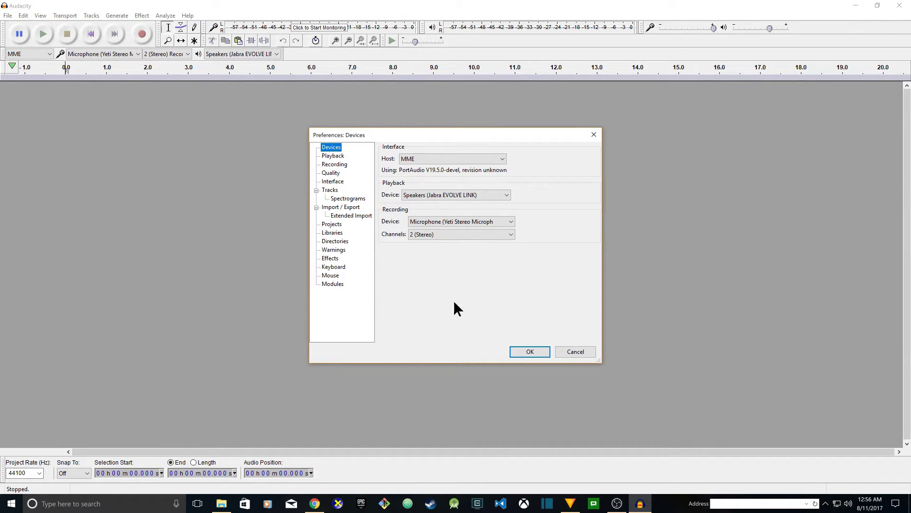
{"action": "left_click", "coordinate": [334, 233]}
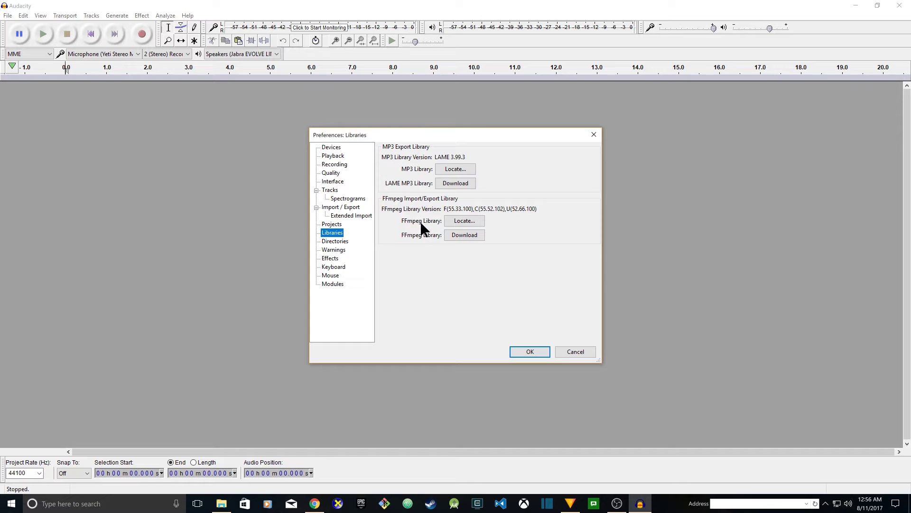
- Follow the FFmpeg Download help to the Manual's Windows FFmpeg installation section
{"action": "left_click", "coordinate": [464, 236]}
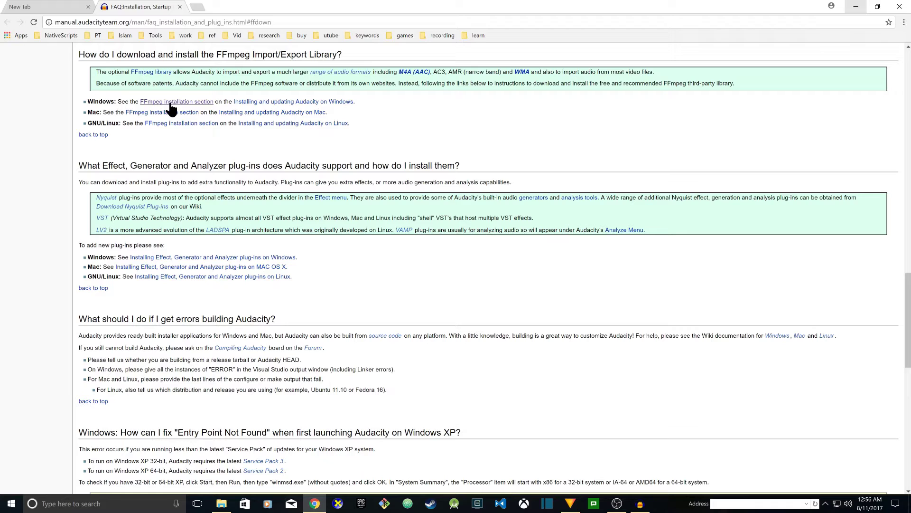
{"action": "left_click", "coordinate": [168, 103]}
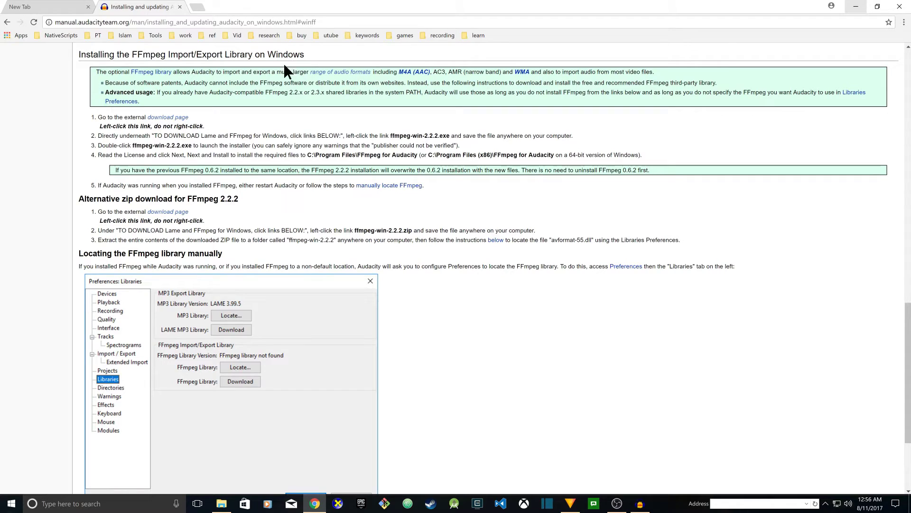
- On lame.buanzo.org, highlight the FFMPEG section and download ffmpeg-win-2.2.2.zip
{"action": "left_click", "coordinate": [172, 117]}
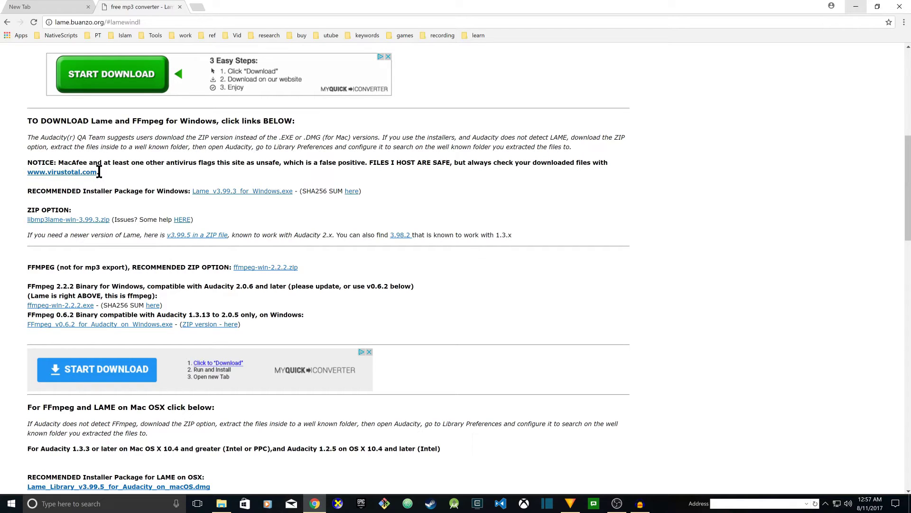
{"action": "left_click_drag", "start_coordinate": [24, 257], "coordinate": [262, 329]}
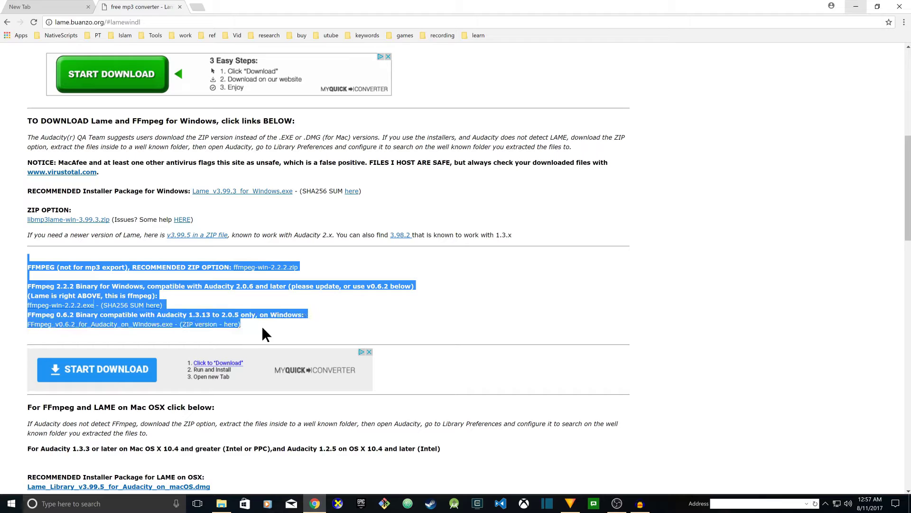
{"action": "left_click", "coordinate": [16, 268]}
{"action": "double_click", "coordinate": [32, 266]}
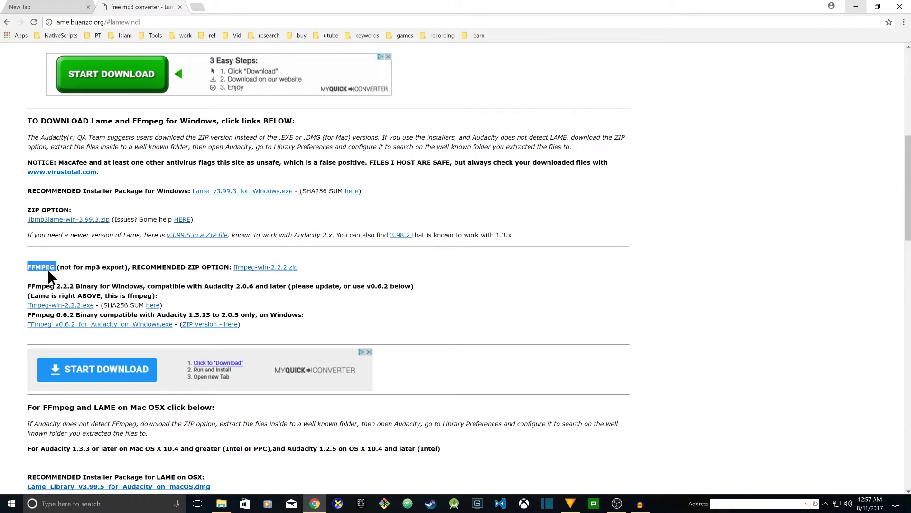
{"action": "left_click", "coordinate": [199, 268]}
{"action": "left_click", "coordinate": [255, 269]}
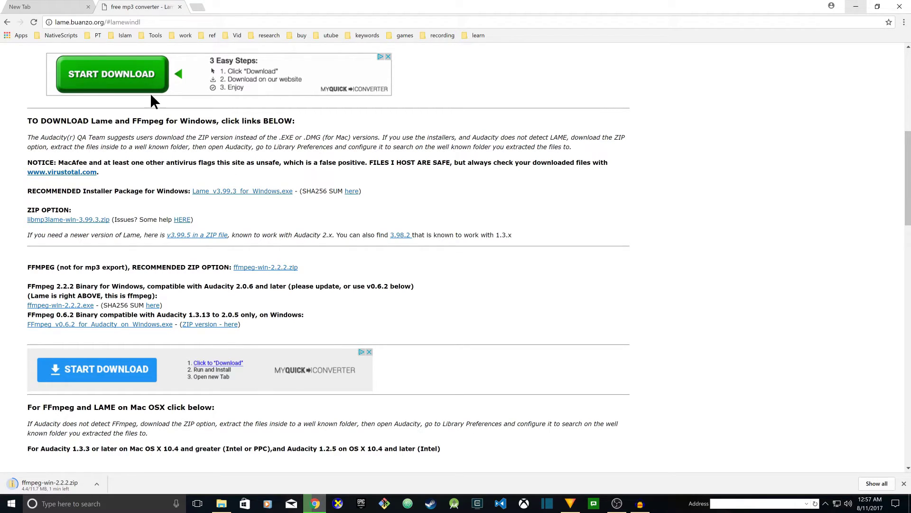
- Back in Audacity's Libraries preferences, use Locate for the FFmpeg Library, which reports libraries auto-detected
{"action": "left_click", "coordinate": [640, 504]}
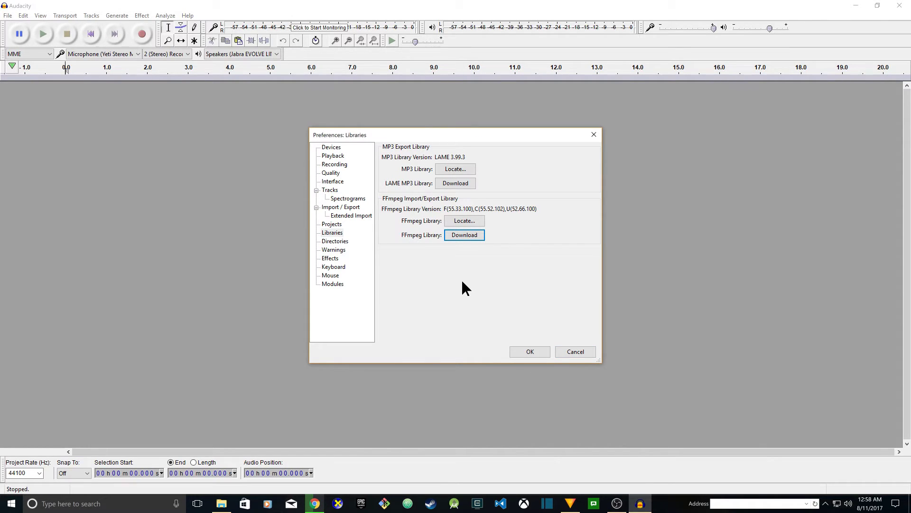
{"action": "left_click", "coordinate": [463, 222]}
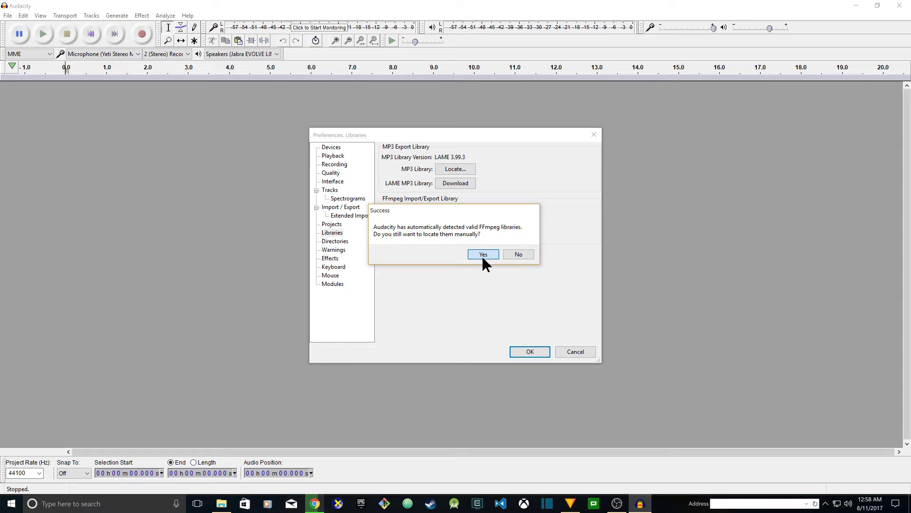
- Manually point the FFmpeg library to avformat-55.dll in the FFmpeg for Audacity folder
{"action": "left_click", "coordinate": [482, 255]}
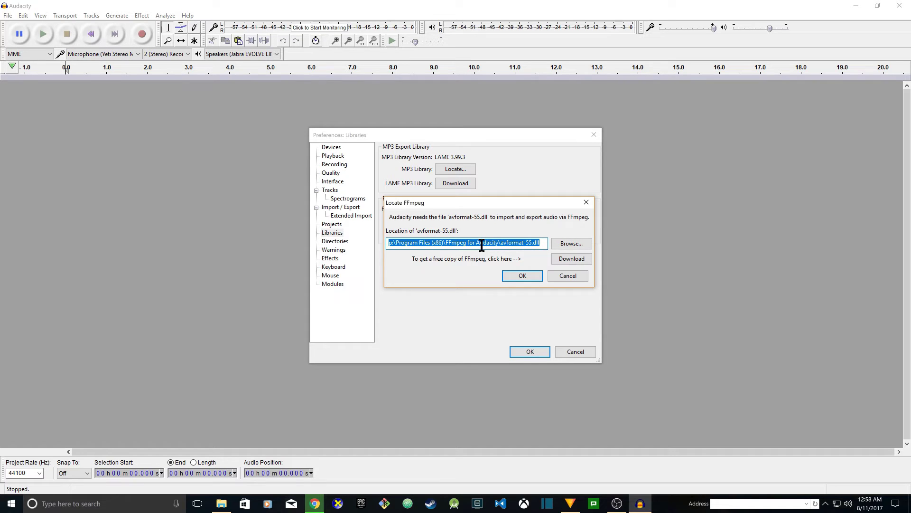
{"action": "left_click", "coordinate": [569, 277]}
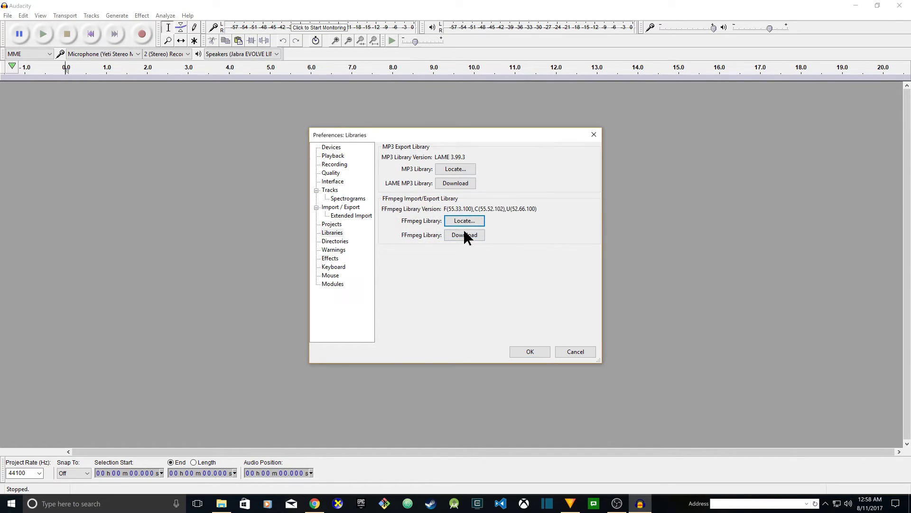
{"action": "left_click", "coordinate": [462, 217]}
{"action": "left_click", "coordinate": [475, 250]}
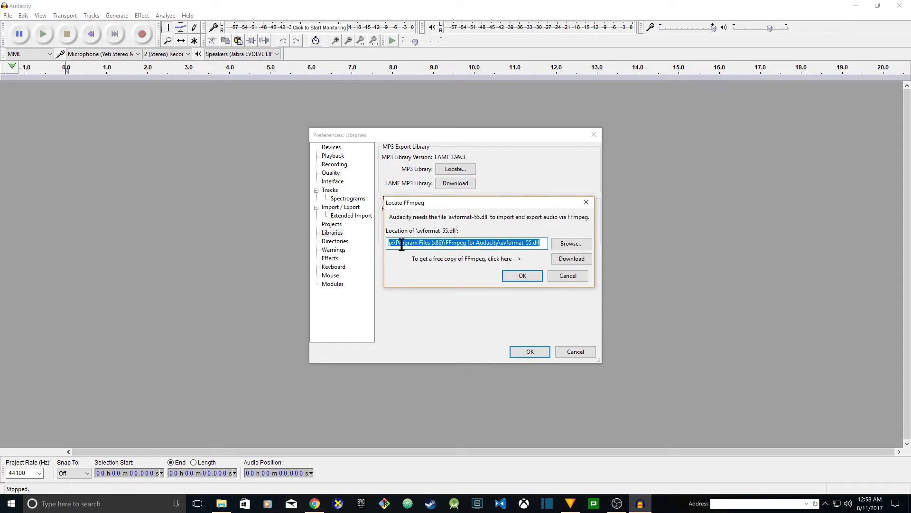
{"action": "left_click", "coordinate": [578, 243]}
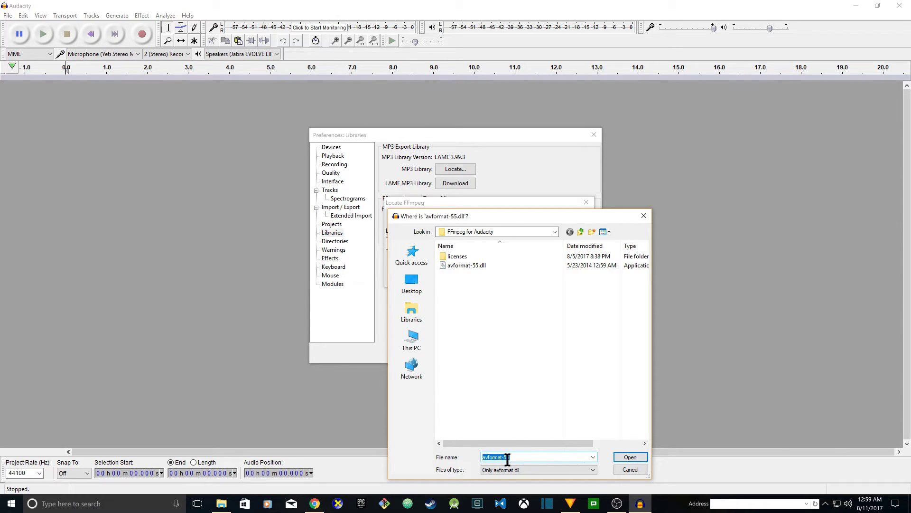
{"action": "key", "text": "Return"}
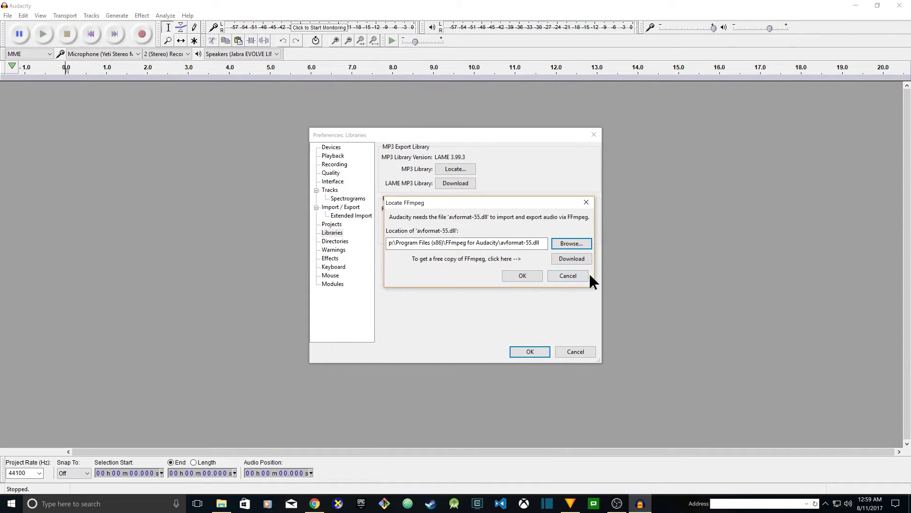
{"action": "left_click", "coordinate": [569, 277]}
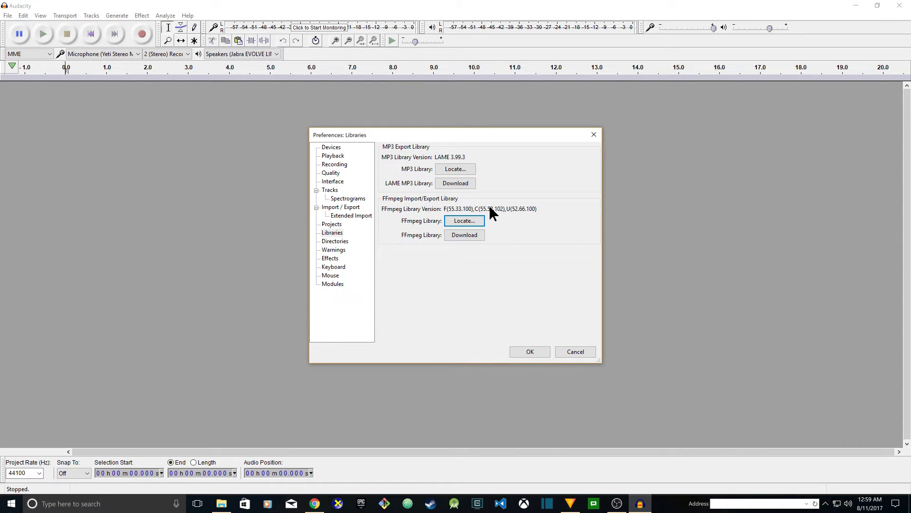
- Save the preferences and open the mic testing video from Local Disk (C:) for import
{"action": "left_click", "coordinate": [542, 349]}
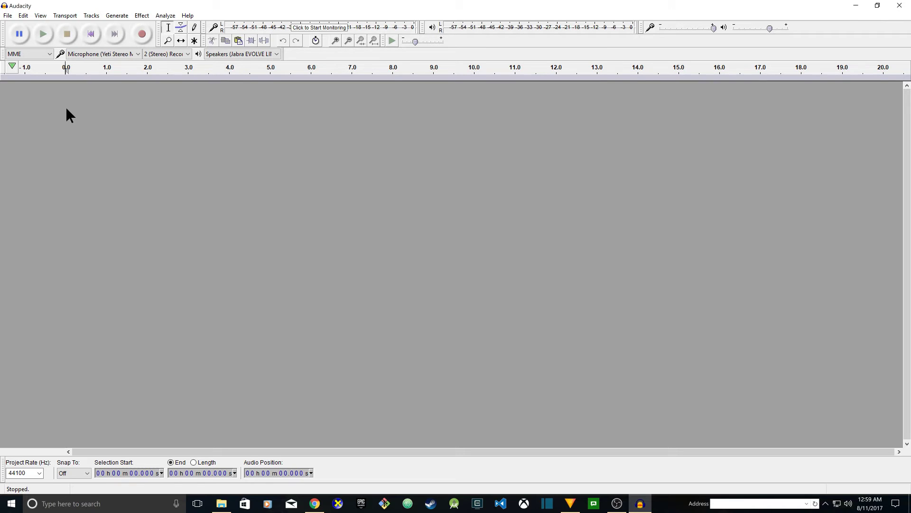
{"action": "left_click", "coordinate": [8, 17]}
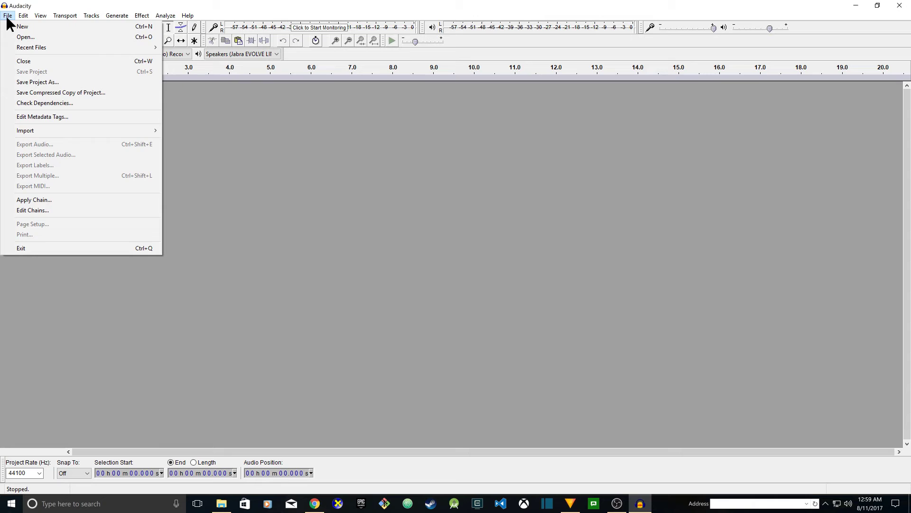
{"action": "left_click", "coordinate": [19, 37]}
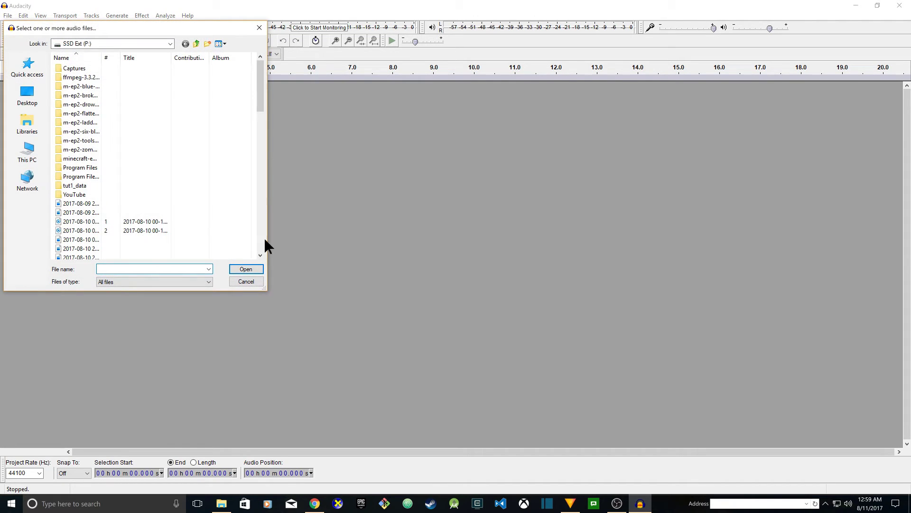
{"action": "left_click", "coordinate": [170, 42]}
{"action": "left_click", "coordinate": [97, 159]}
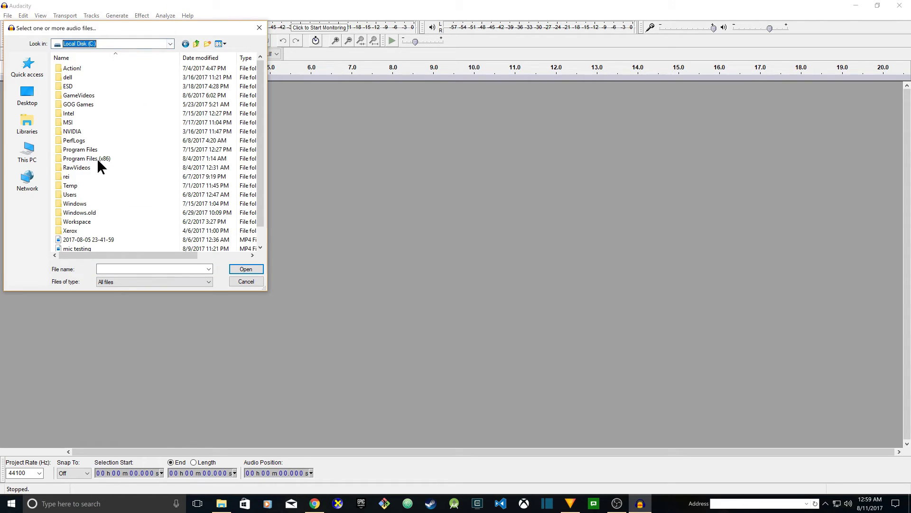
{"action": "scroll", "coordinate": [132, 203], "scroll_direction": "down", "scroll_amount": 1}
{"action": "left_click", "coordinate": [81, 230]}
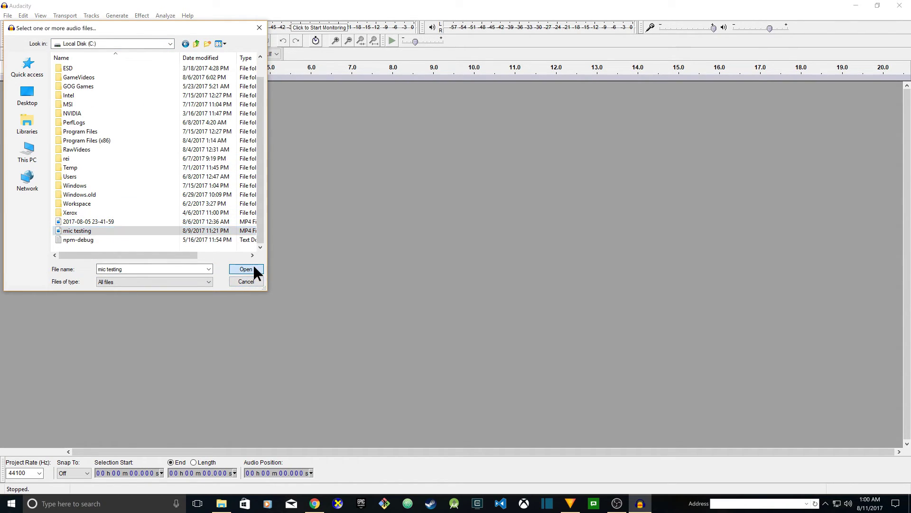
{"action": "left_click", "coordinate": [252, 269]}
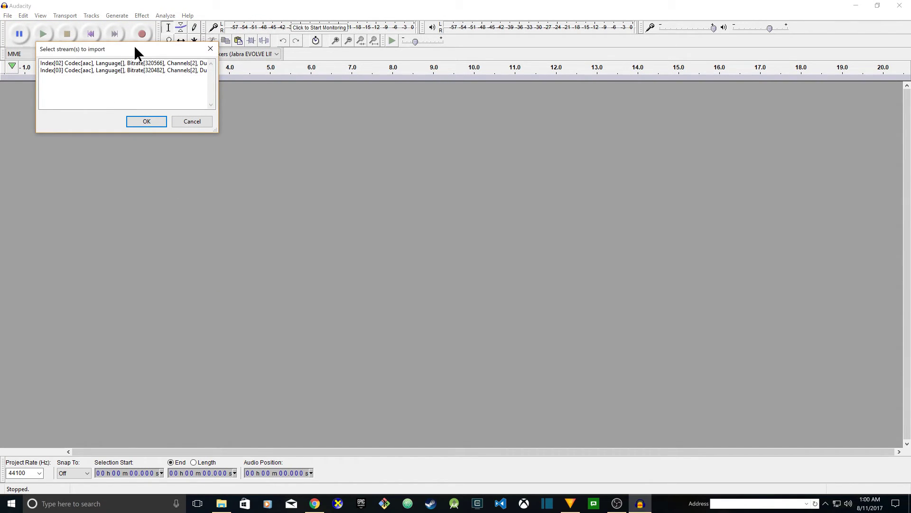
{"action": "left_click_drag", "start_coordinate": [135, 47], "coordinate": [263, 184]}
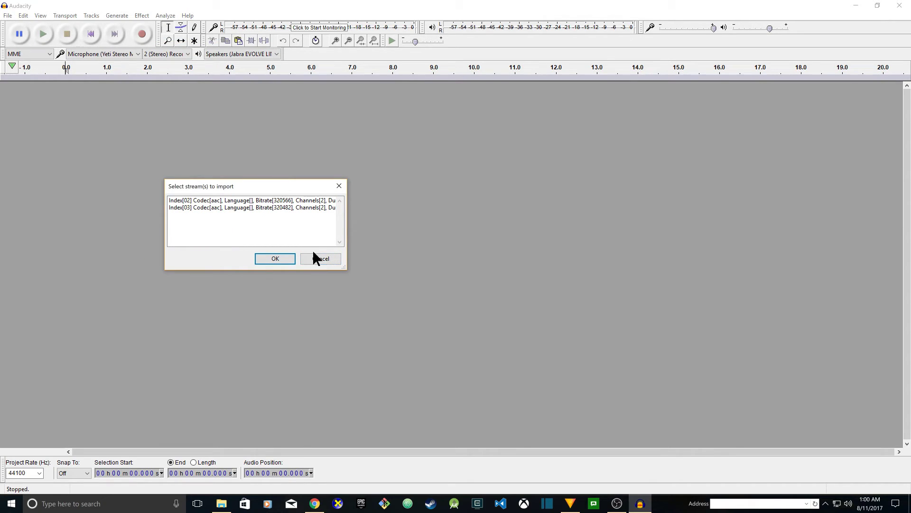
- Cancel the stream import and reselect the mic testing MP4 in a widened file dialog
{"action": "left_click", "coordinate": [321, 258]}
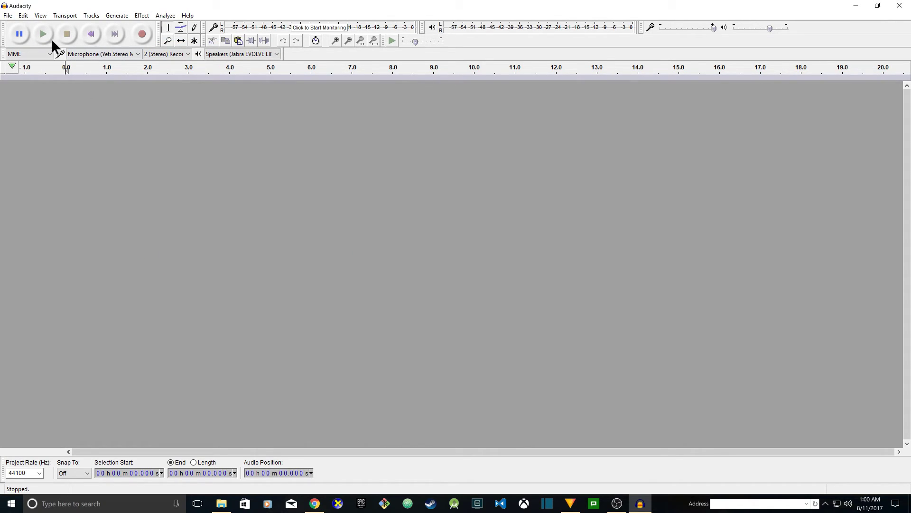
{"action": "left_click", "coordinate": [8, 15]}
{"action": "left_click", "coordinate": [19, 36]}
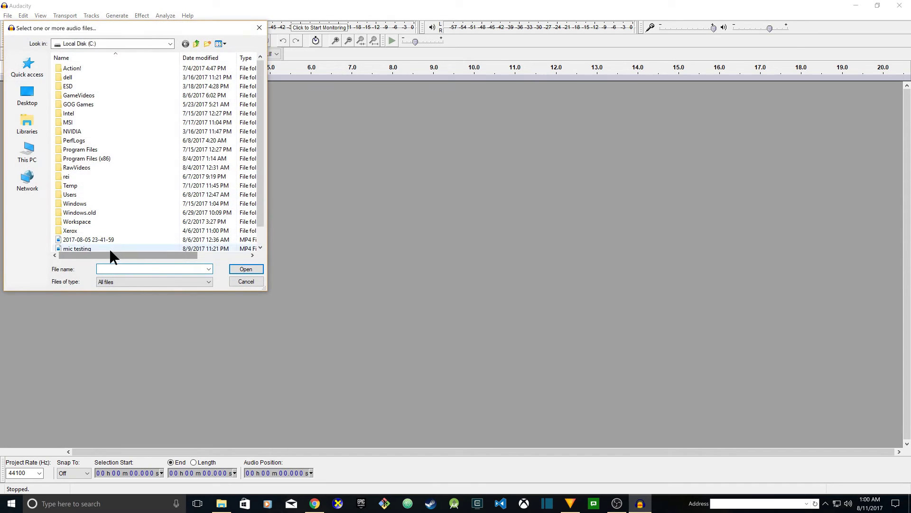
{"action": "scroll", "coordinate": [109, 244], "scroll_direction": "down", "scroll_amount": 1}
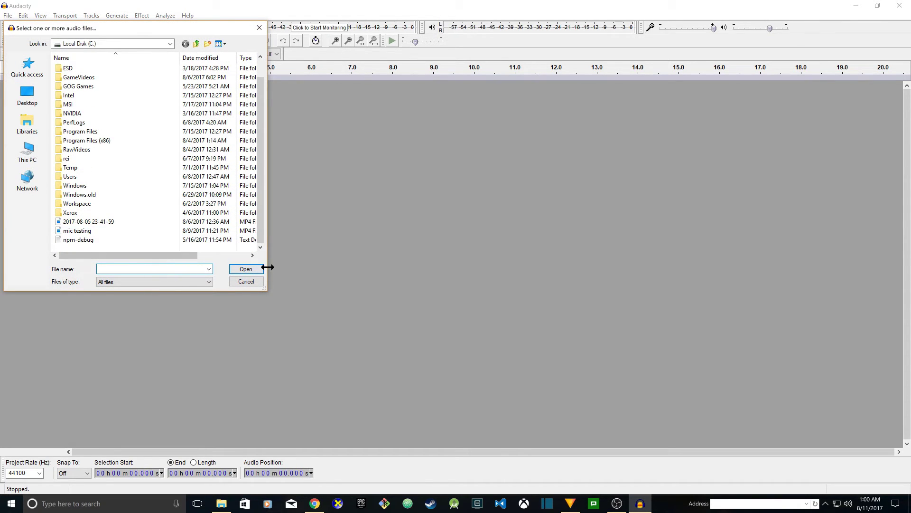
{"action": "left_click_drag", "start_coordinate": [267, 266], "coordinate": [298, 266]}
{"action": "left_click", "coordinate": [250, 230]}
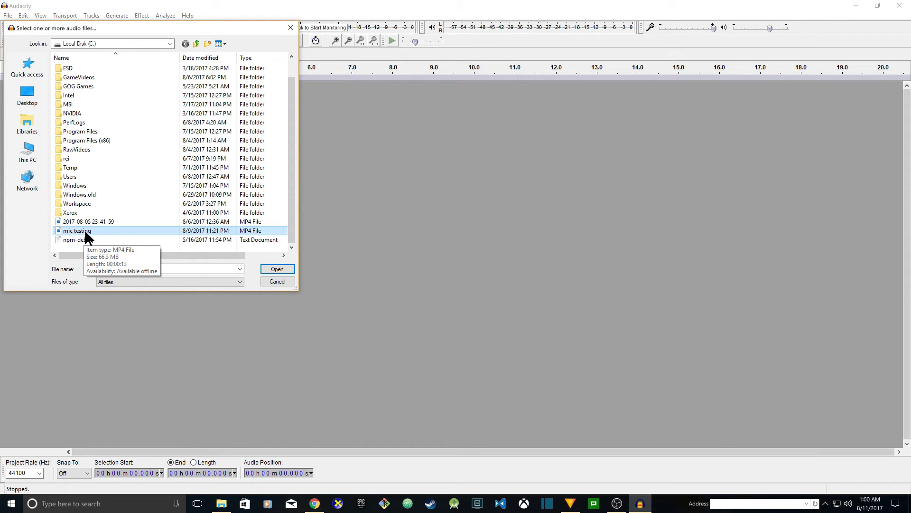
- Import both the Index[02] and Index[03] streams of mic testing.mp4 as separate tracks
{"action": "left_click", "coordinate": [281, 268]}
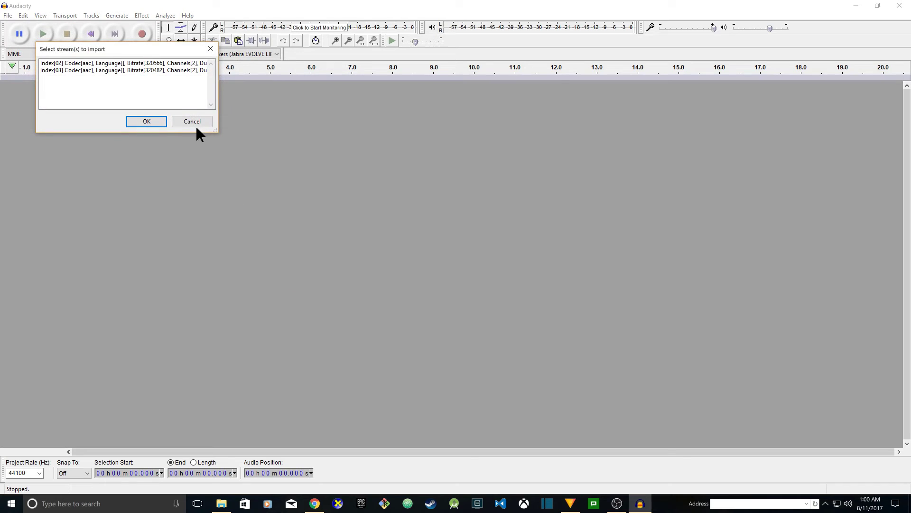
{"action": "left_click_drag", "start_coordinate": [216, 130], "coordinate": [364, 196]}
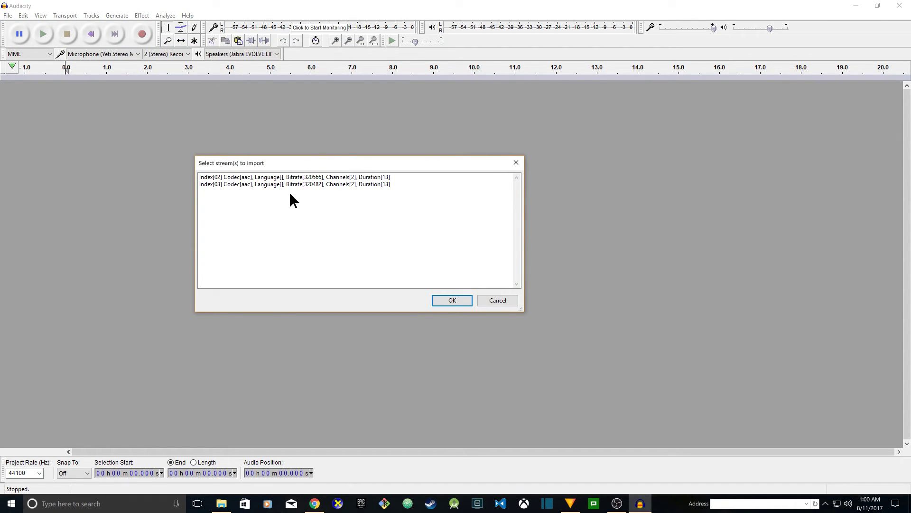
{"action": "left_click", "coordinate": [290, 177]}
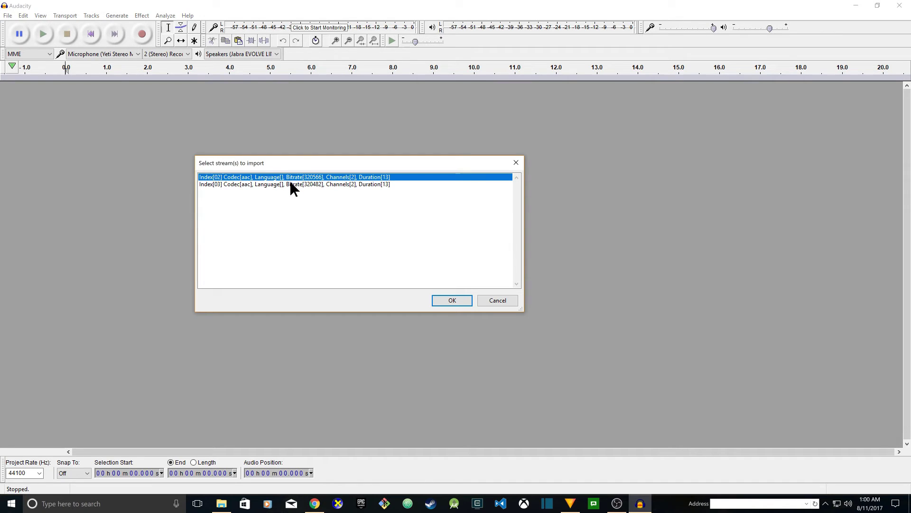
{"action": "left_click", "coordinate": [291, 183]}
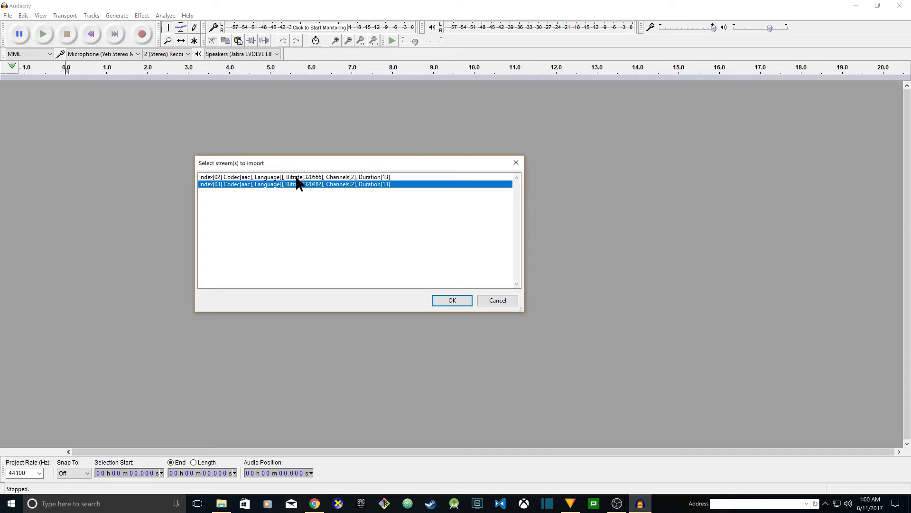
{"action": "left_click", "coordinate": [295, 177]}
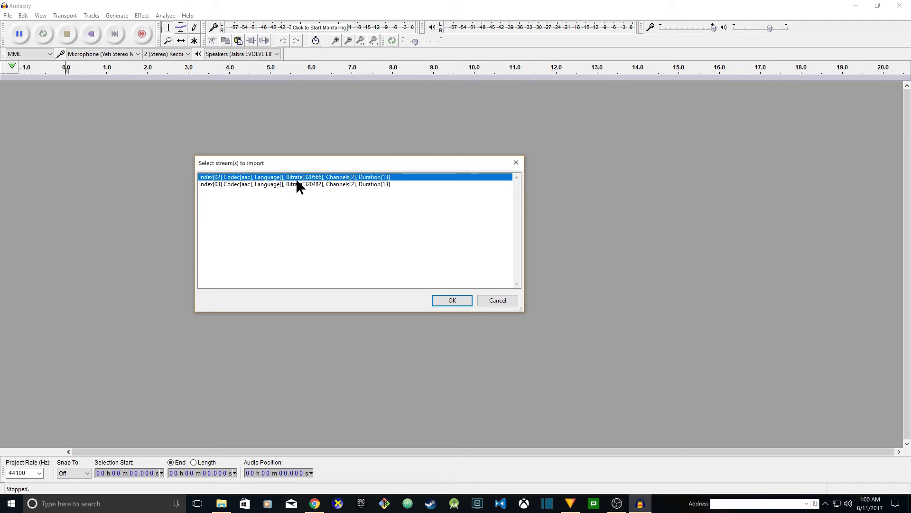
{"action": "left_click", "coordinate": [298, 185], "text": "shift"}
{"action": "left_click", "coordinate": [453, 300]}
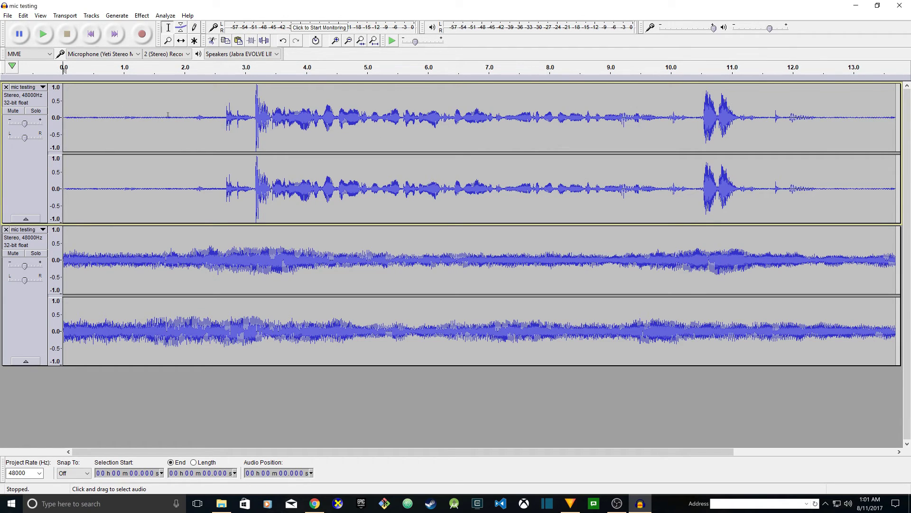
- Browse the Analyze and Effect menus, then bring up the File menu
{"action": "left_click", "coordinate": [155, 16]}
{"action": "left_click", "coordinate": [142, 15]}
{"action": "left_click", "coordinate": [138, 16]}
{"action": "left_click", "coordinate": [8, 16]}
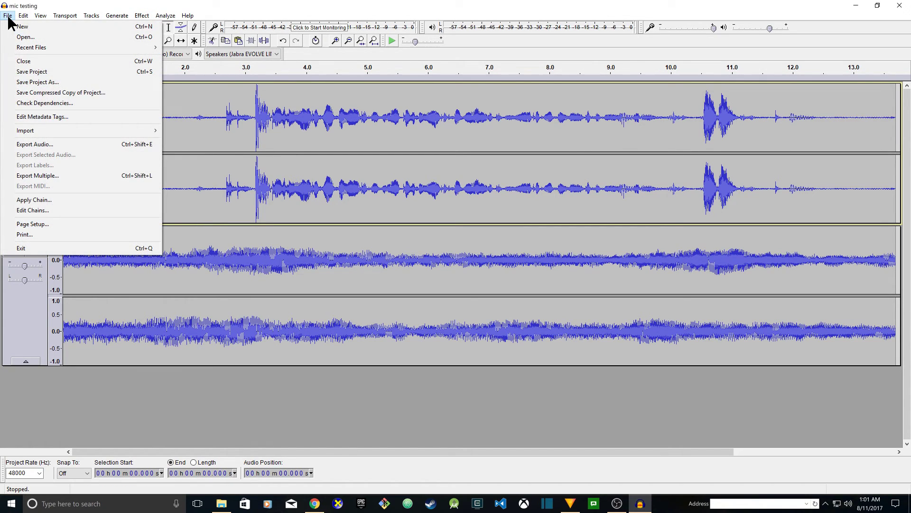
- Export 'mic testing' as WAV (Microsoft) signed 16-bit PCM, accepting the mixdown and blank metadata
{"action": "left_click", "coordinate": [43, 144]}
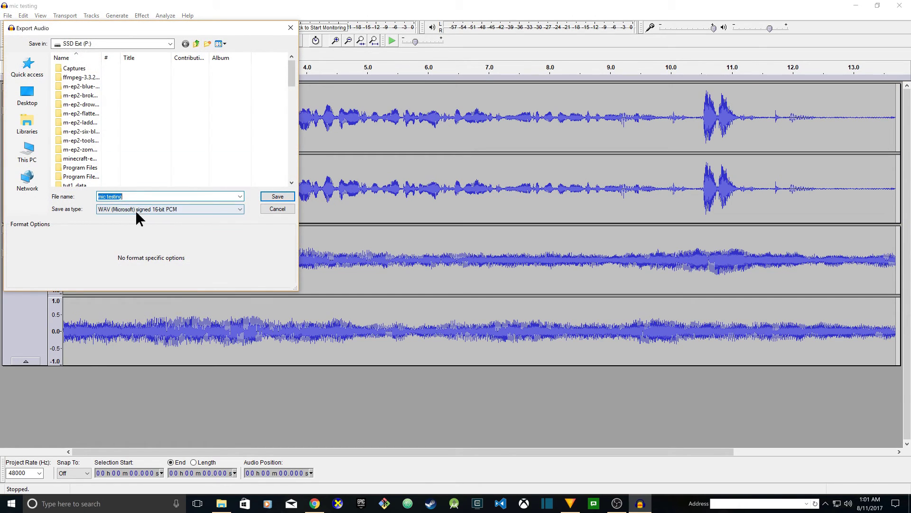
{"action": "left_click", "coordinate": [160, 207]}
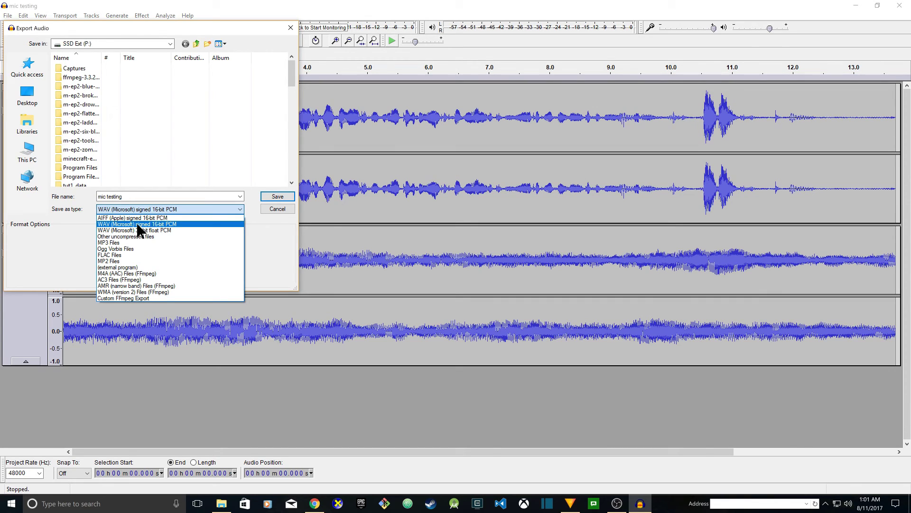
{"action": "left_click", "coordinate": [167, 223]}
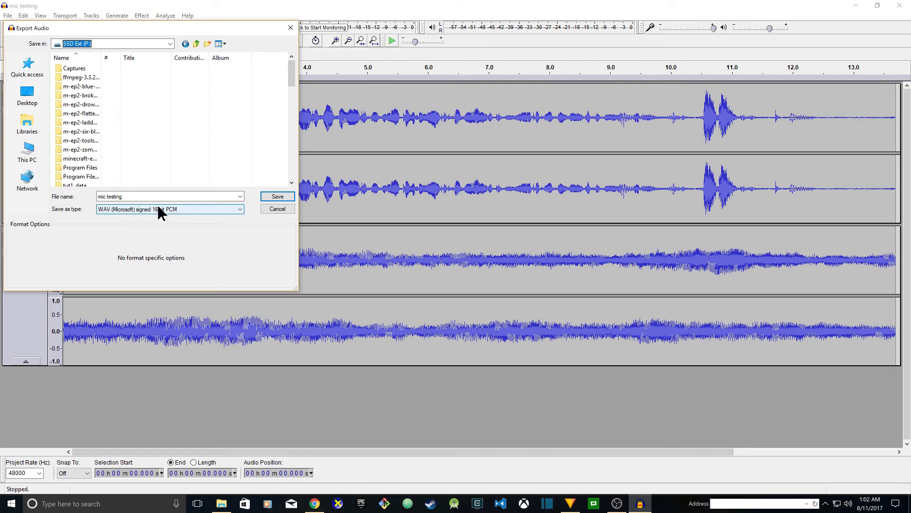
{"action": "left_click", "coordinate": [271, 195]}
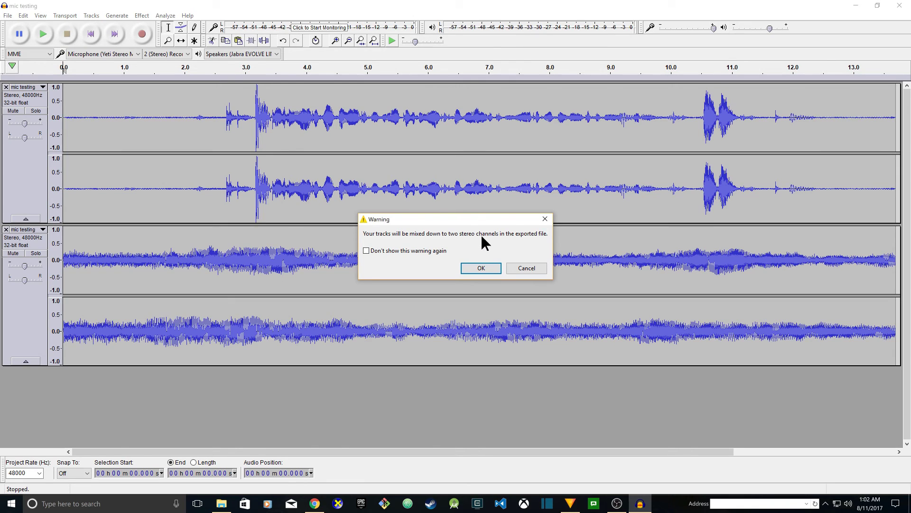
{"action": "left_click", "coordinate": [488, 264]}
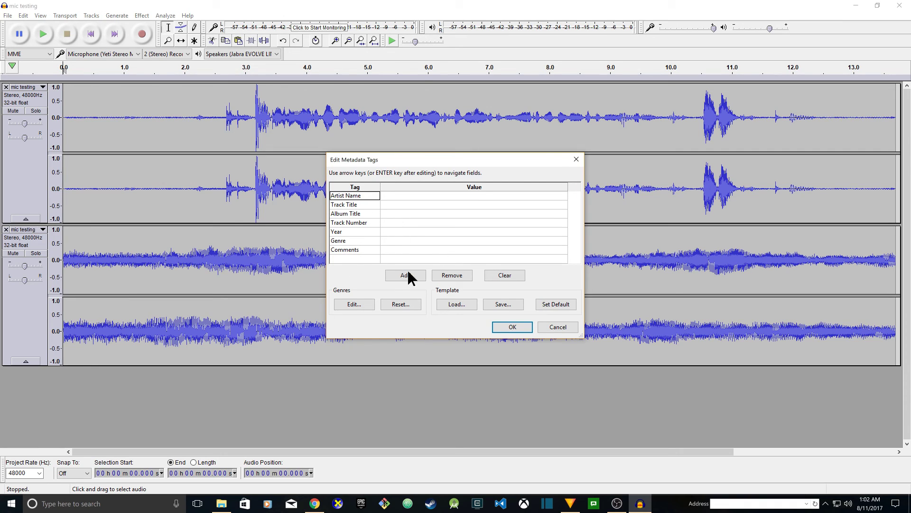
{"action": "left_click", "coordinate": [512, 327]}
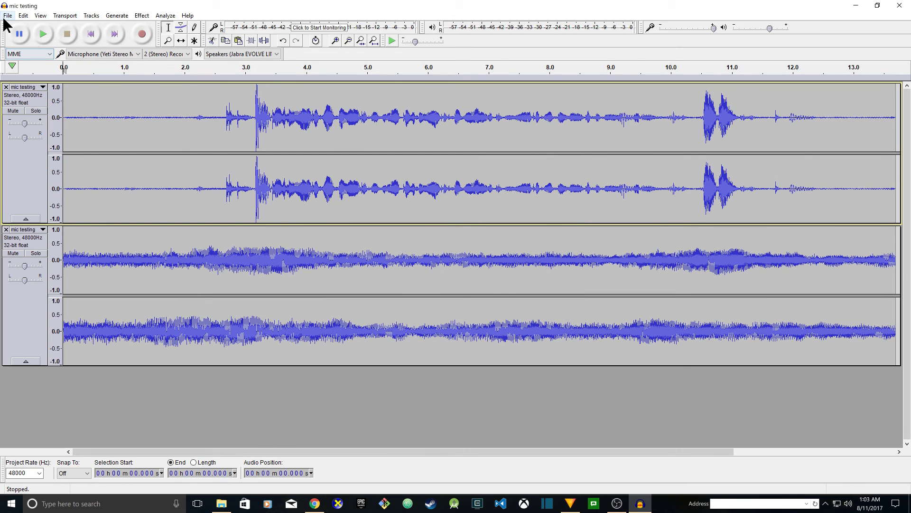
- Find the exported mic testing WAV on SSD Ext (P:) and play it in Groove Music
{"action": "left_click", "coordinate": [222, 505]}
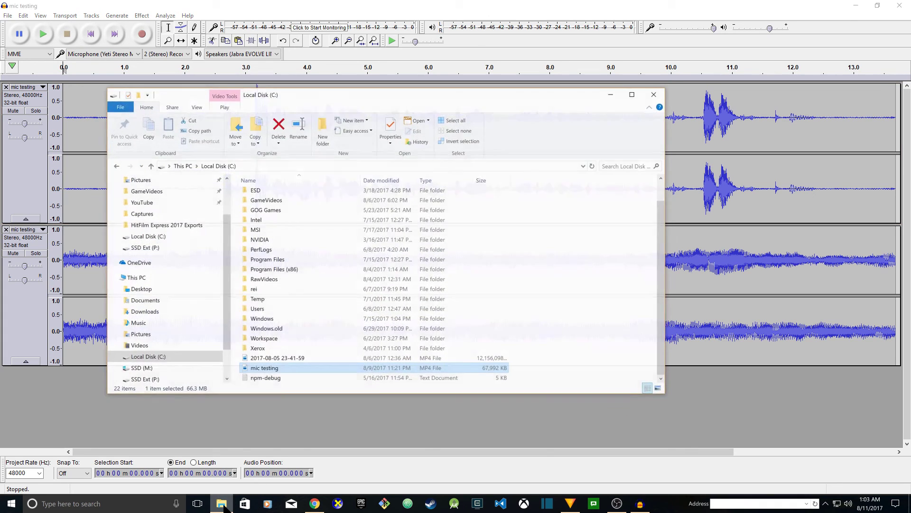
{"action": "left_click", "coordinate": [143, 375]}
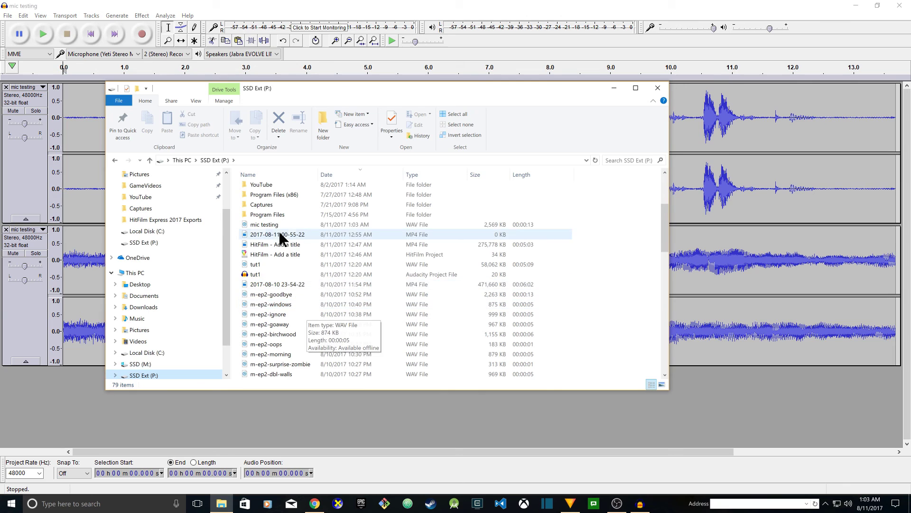
{"action": "double_click", "coordinate": [266, 224]}
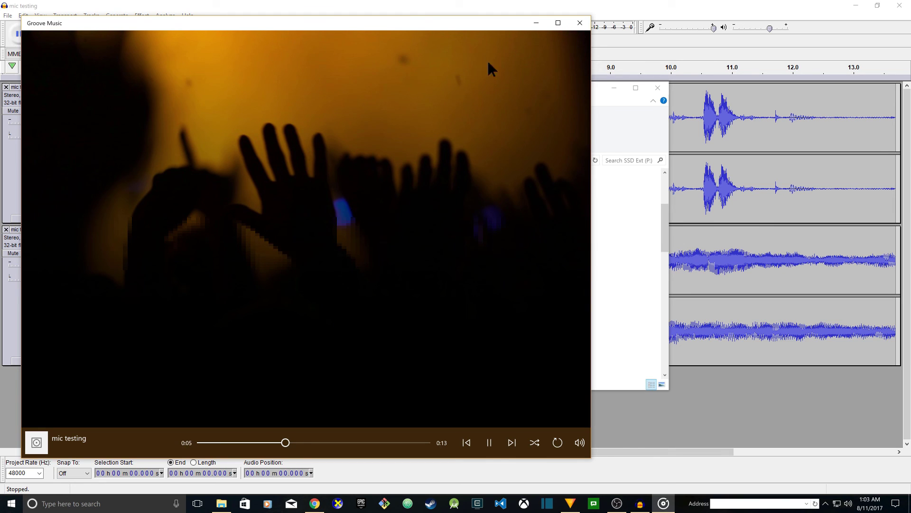
{"action": "left_click", "coordinate": [580, 23]}
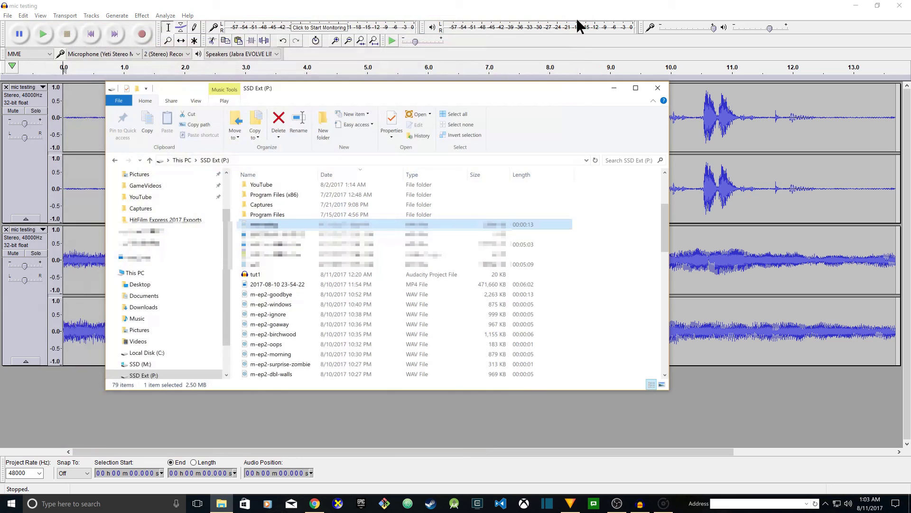
- Minimise File Explorer to bring the two mic testing tracks back into view in Audacity
{"action": "left_click", "coordinate": [614, 88]}
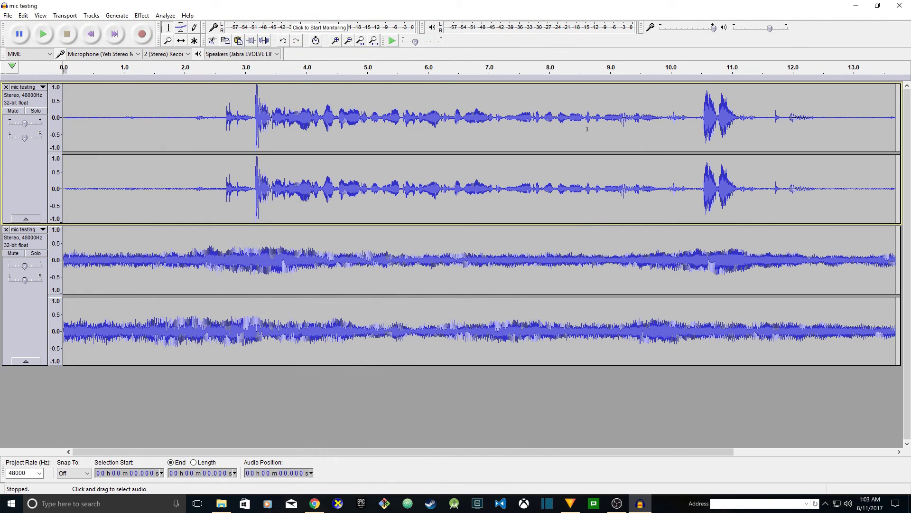